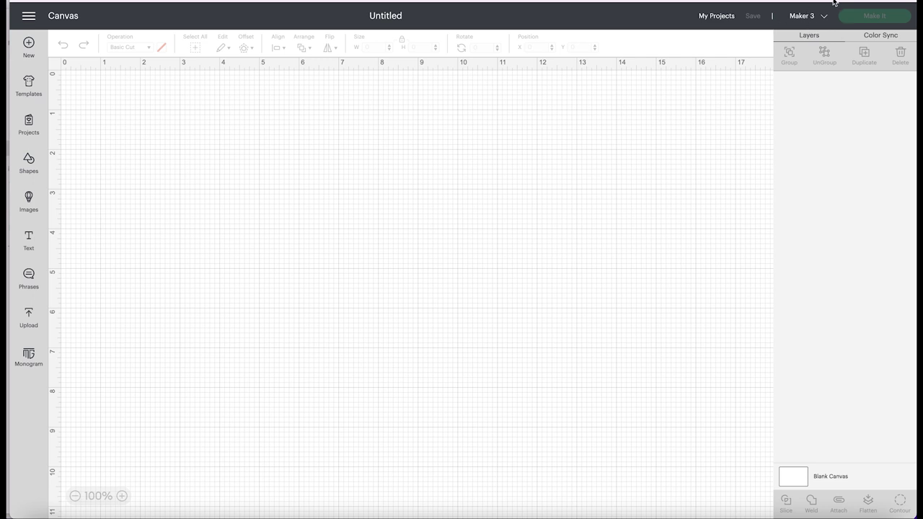
Step: From Uploads, select LOVE, Chucky, Jason mask, Freddy, Scream and Michael Myers and add all six to the canvas
left_click(28, 317)
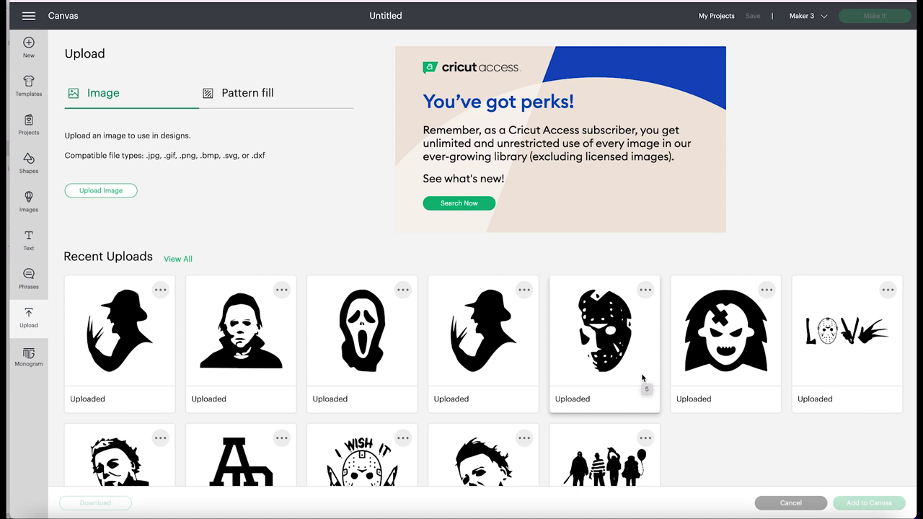
left_click(850, 338)
left_click(732, 312)
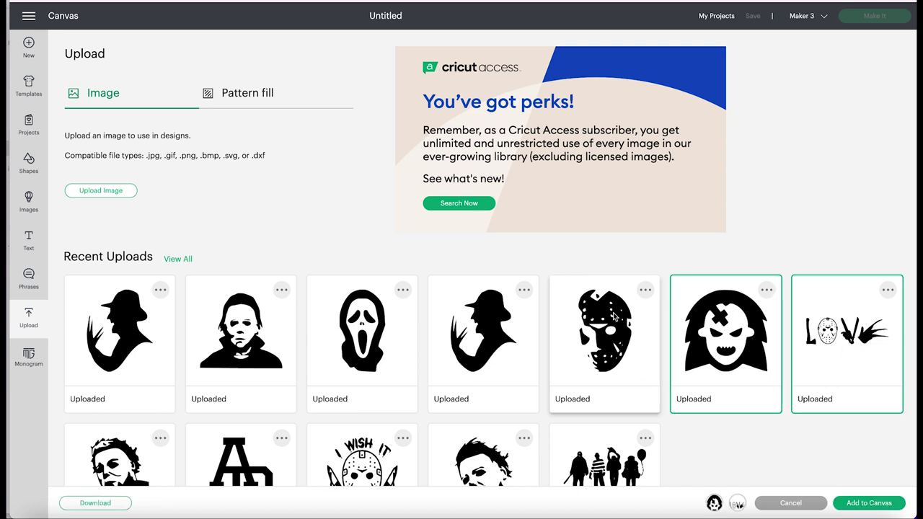
left_click(613, 317)
left_click(465, 318)
left_click(387, 344)
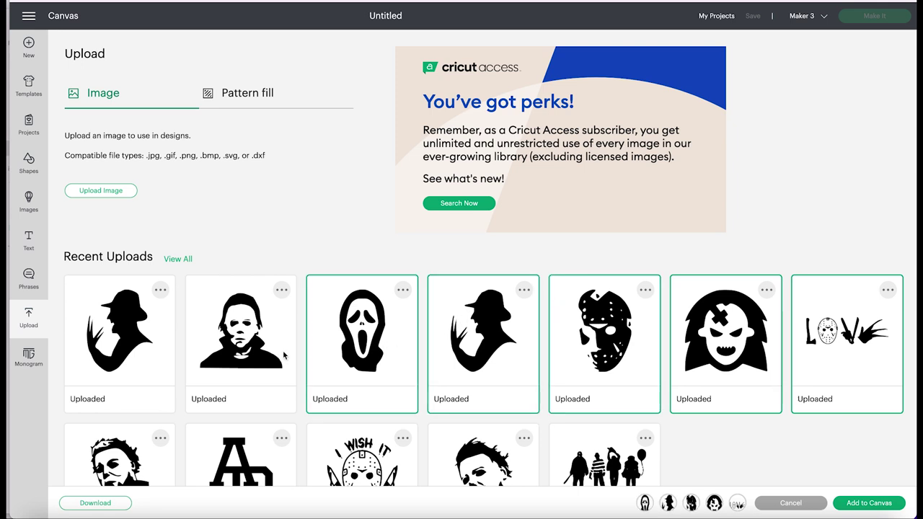
left_click(284, 355)
scroll(284, 350, "down", 1)
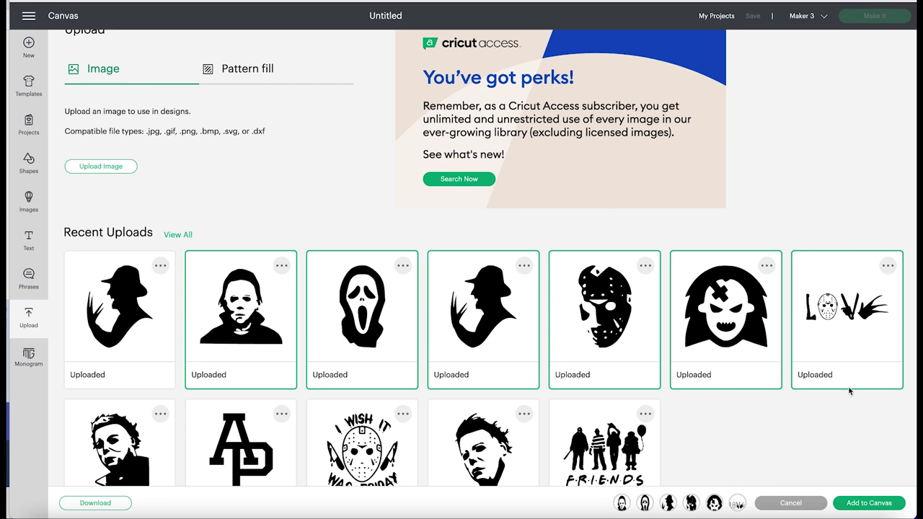
left_click(885, 504)
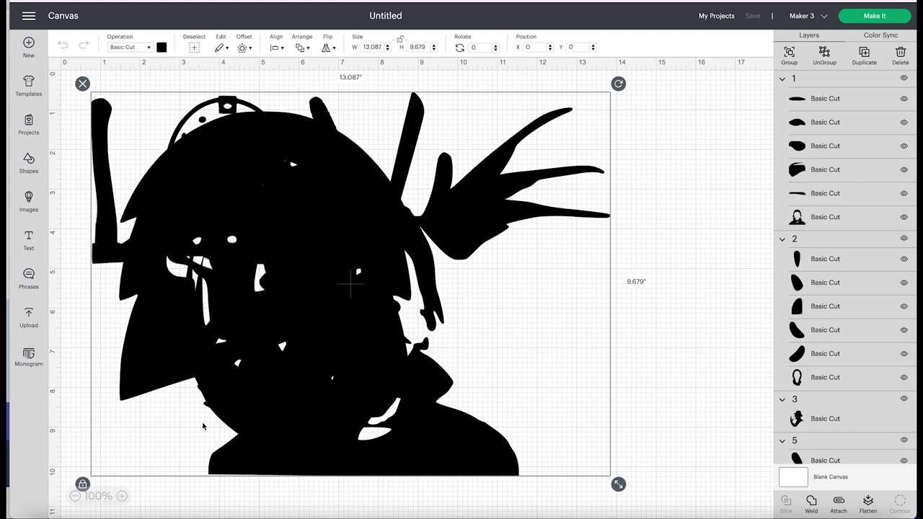
Step: Zoom out to 50% and pull the Myers face, Scream mask and Freddy silhouette out of the stack
left_click(75, 496)
left_click(75, 496)
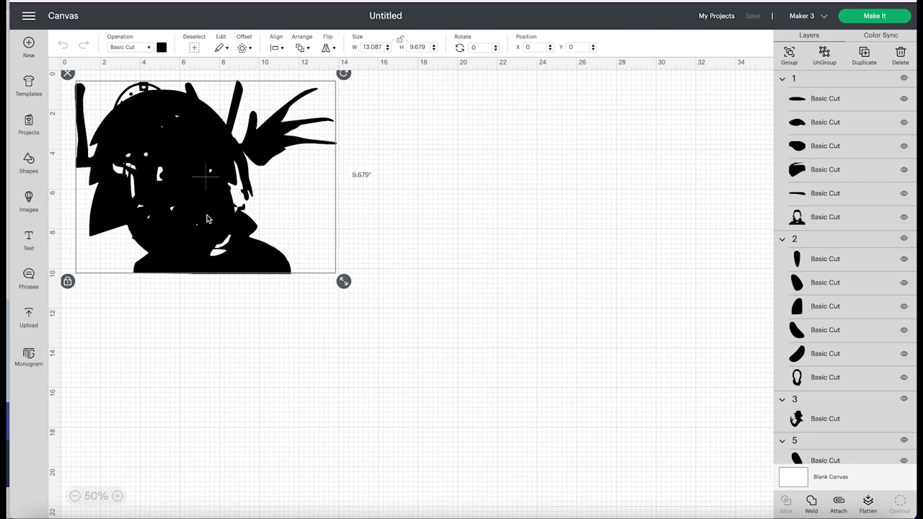
left_click(203, 300)
left_click_drag(248, 209, 487, 210)
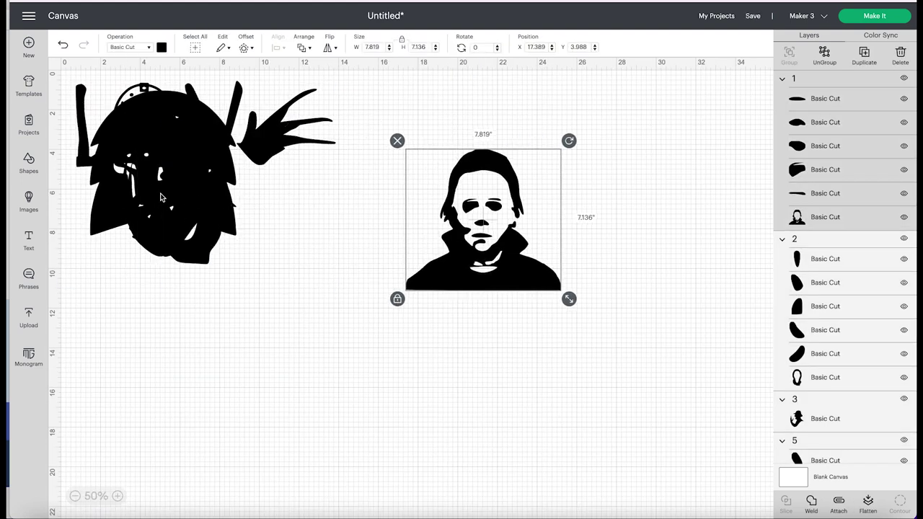
left_click_drag(163, 197, 461, 346)
left_click(186, 196)
left_click_drag(186, 196, 389, 370)
Step: Move the Jason mask, LOVE design and Chucky face to their own spots on the canvas
left_click_drag(158, 156, 579, 311)
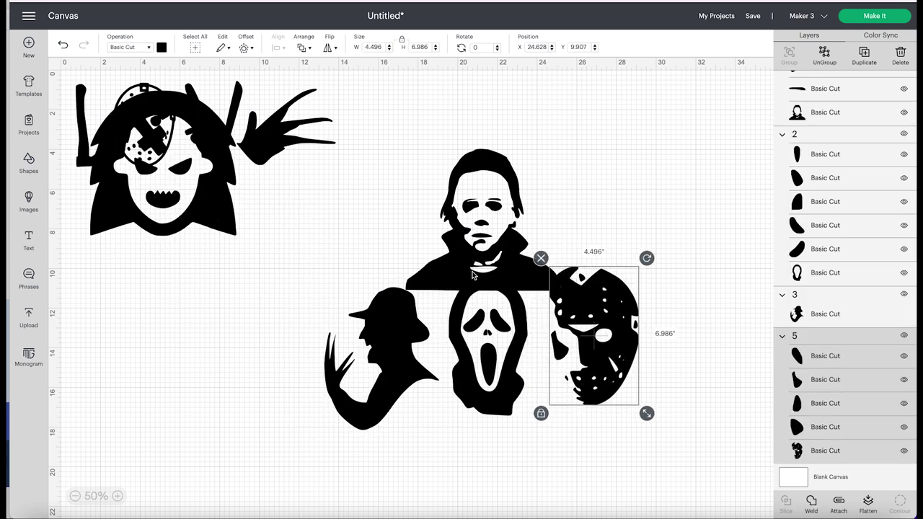
left_click_drag(155, 153, 232, 367)
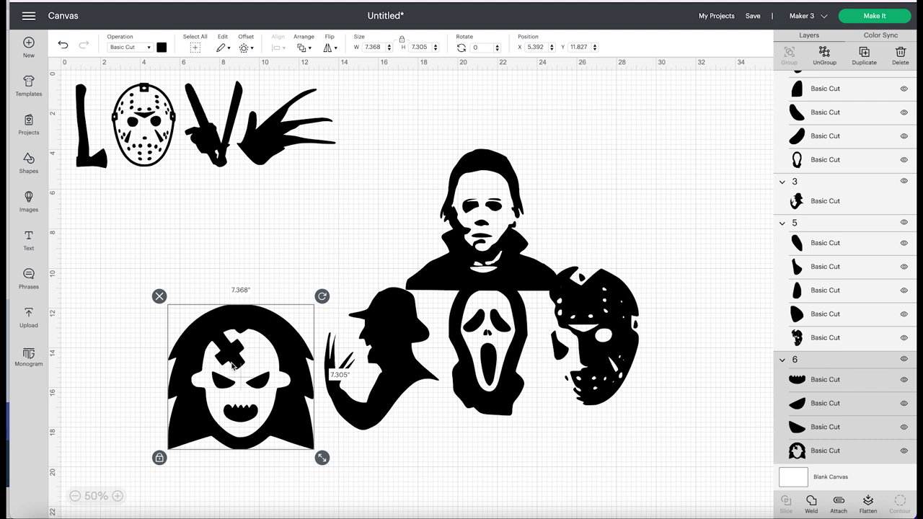
left_click_drag(212, 160, 640, 256)
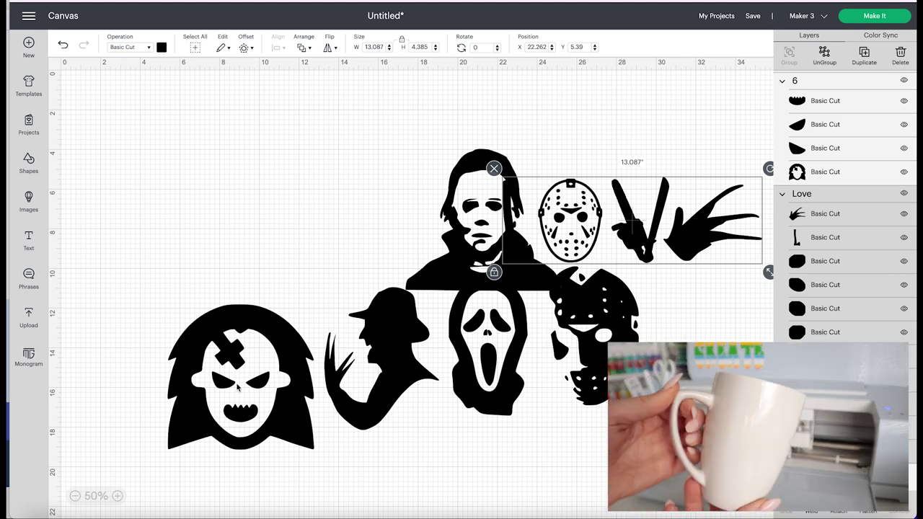
left_click(203, 333)
left_click_drag(203, 333, 145, 217)
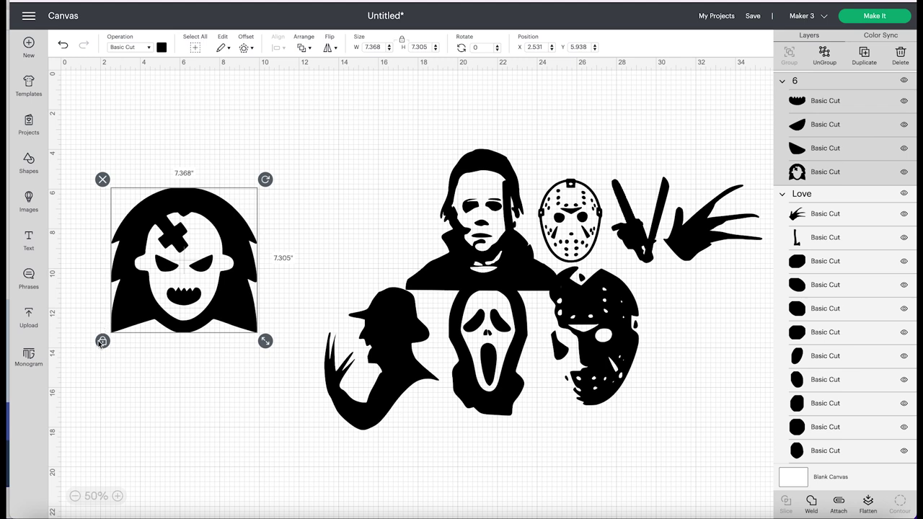
left_click(103, 342)
left_click_drag(185, 246, 240, 179)
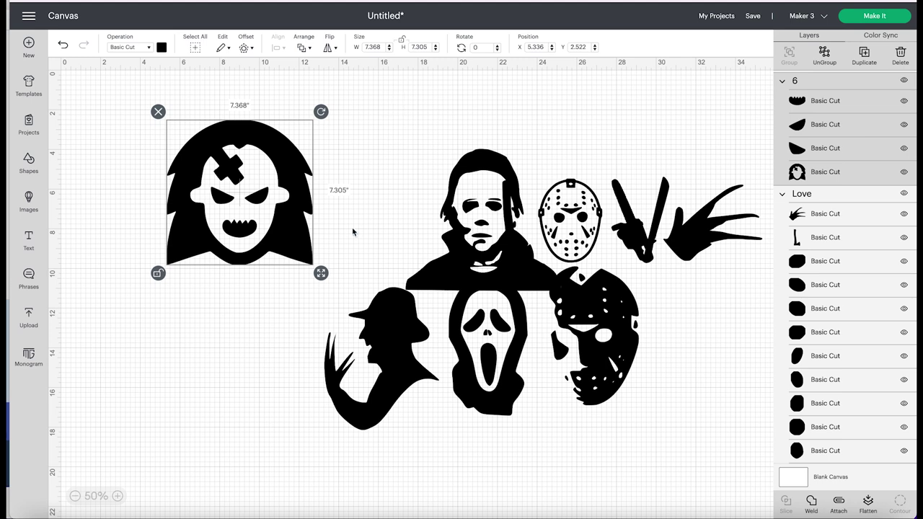
Step: Move the Chucky face up into the top-left corner of the canvas
left_click(248, 360)
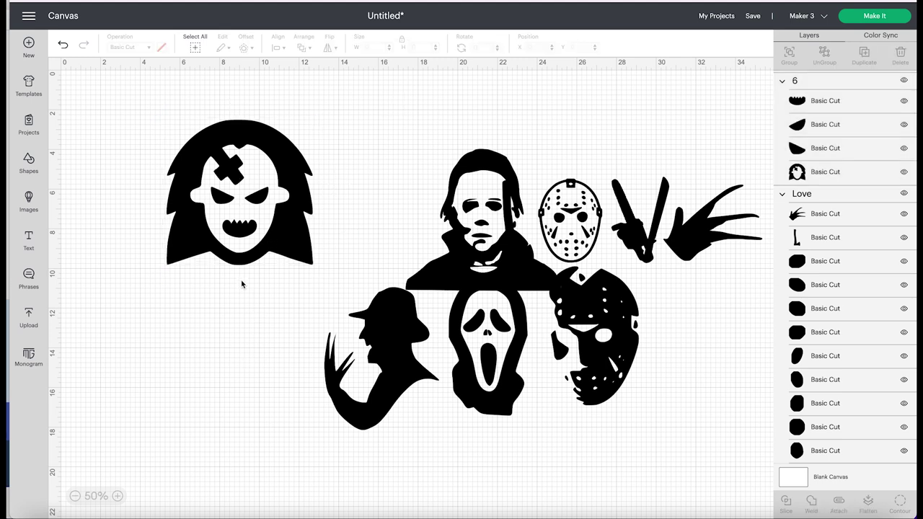
left_click(253, 209)
left_click_drag(249, 205, 119, 160)
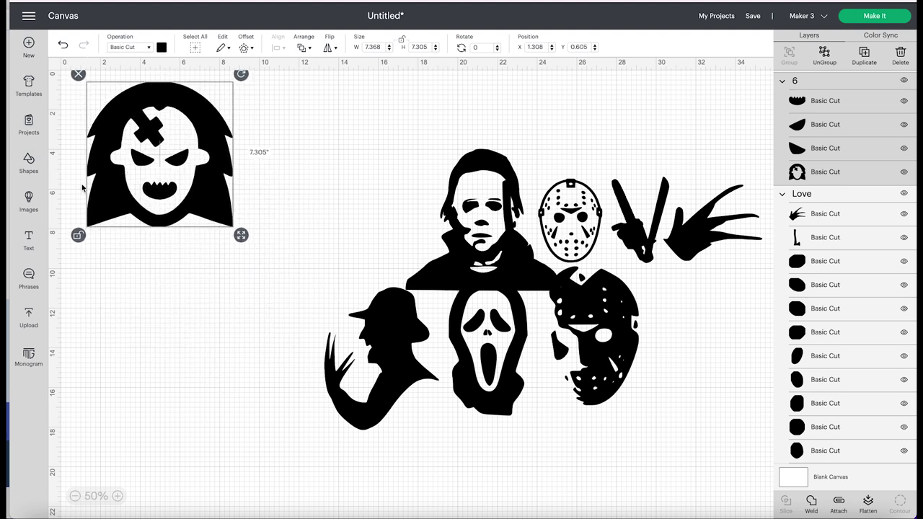
mouse_move(211, 197)
left_mouse_down()
mouse_move(186, 186)
mouse_move(210, 189)
left_mouse_up()
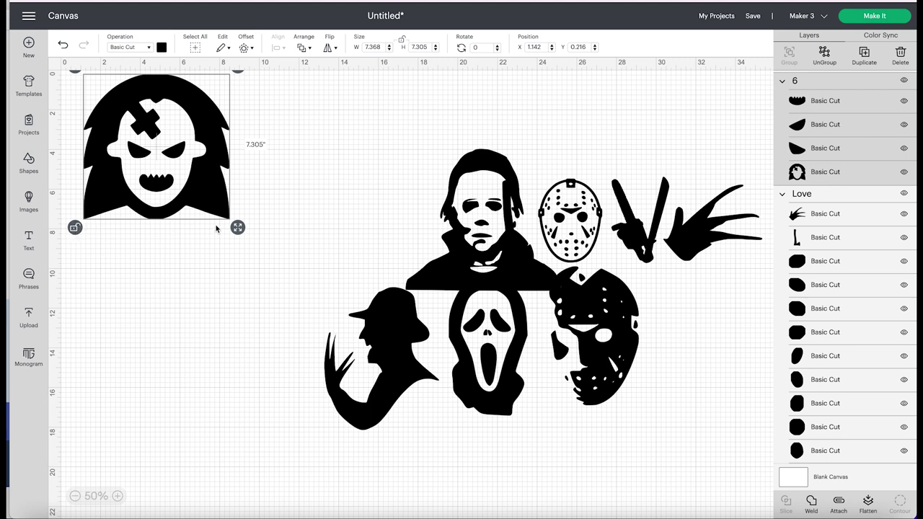
Step: Toggle Chucky's proportion lock and undo a distorted resize
left_click(75, 228)
left_click(75, 229)
left_click(75, 229)
left_click(74, 230)
left_click_drag(238, 227, 196, 216)
key("ctrl+z")
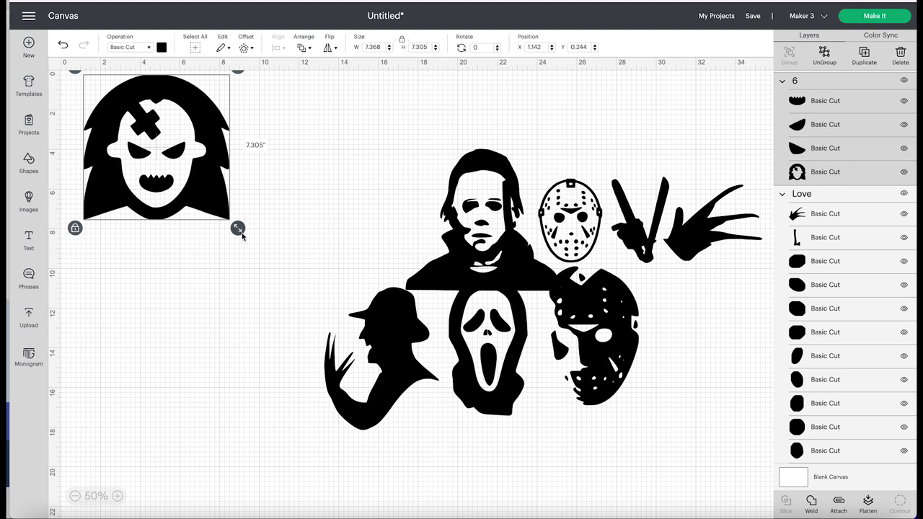
Step: Shrink Chucky proportionally to 5.939 by 5.888 inches and push it flush into the corner
left_click_drag(237, 228, 210, 211)
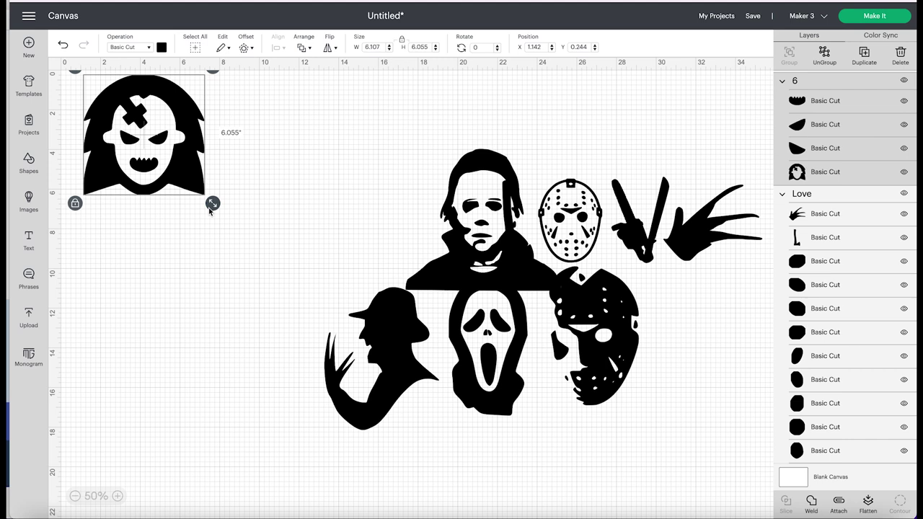
left_click(209, 210)
left_click(190, 192)
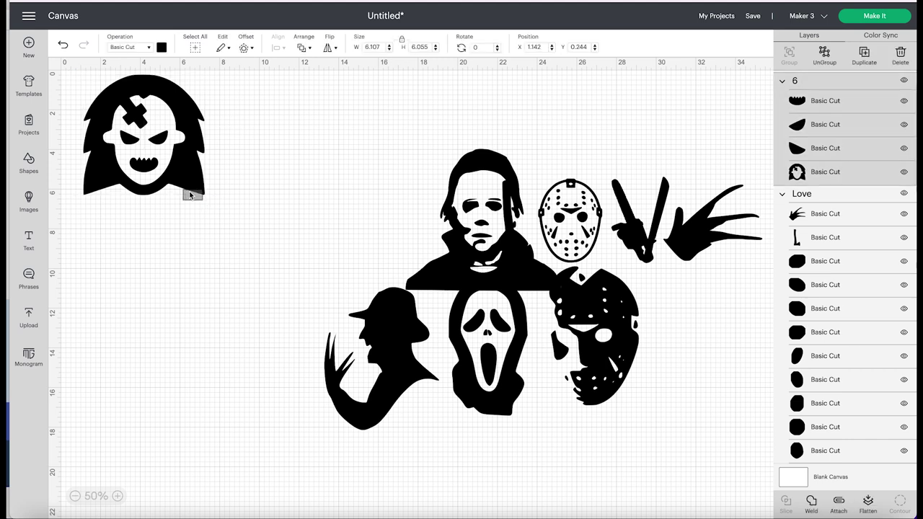
mouse_move(212, 204)
left_mouse_down()
mouse_move(222, 213)
mouse_move(208, 200)
left_mouse_up()
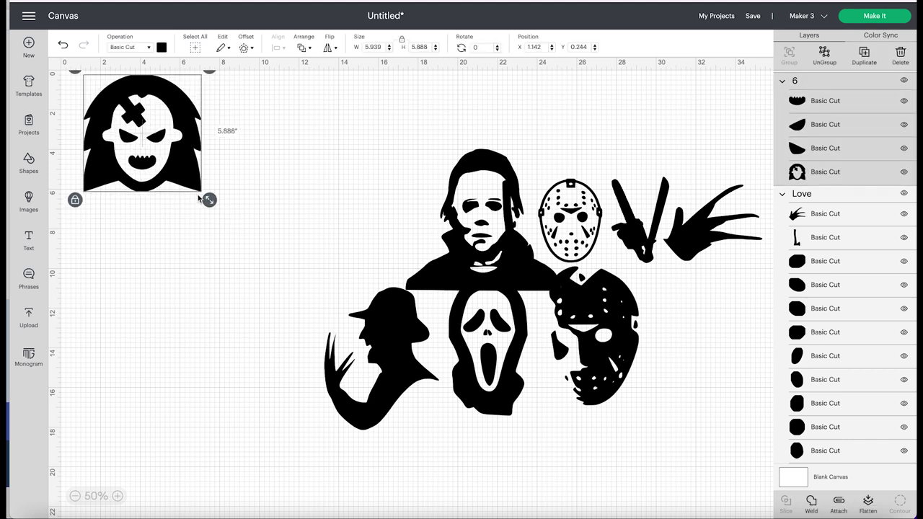
left_click(76, 200)
left_click(143, 162)
left_click_drag(143, 162, 121, 156)
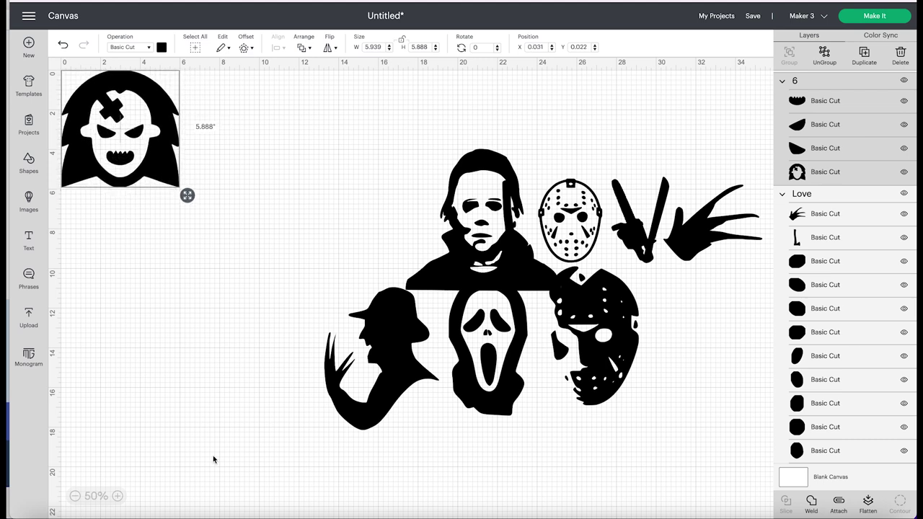
Step: At 100% zoom, resize the Chucky face to 2.106 by 2.374 inches
left_click(117, 496)
left_click(117, 496)
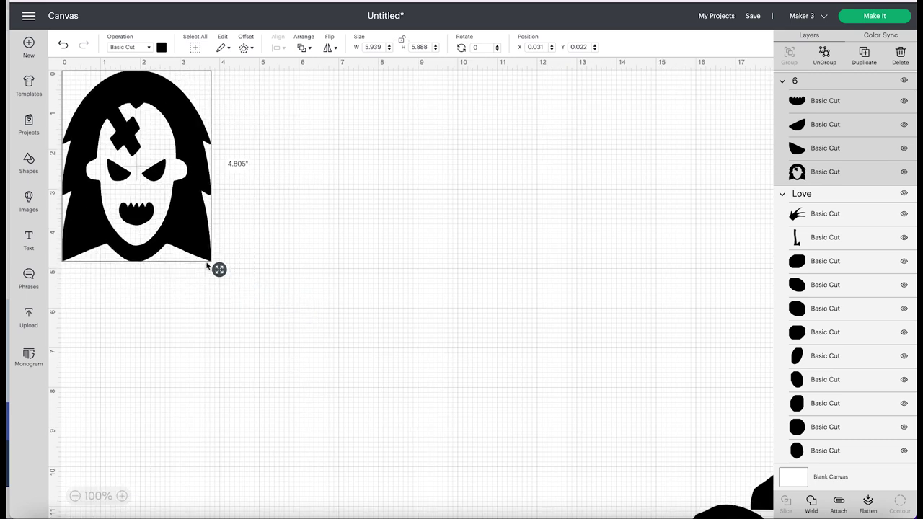
left_click_drag(207, 265, 153, 173)
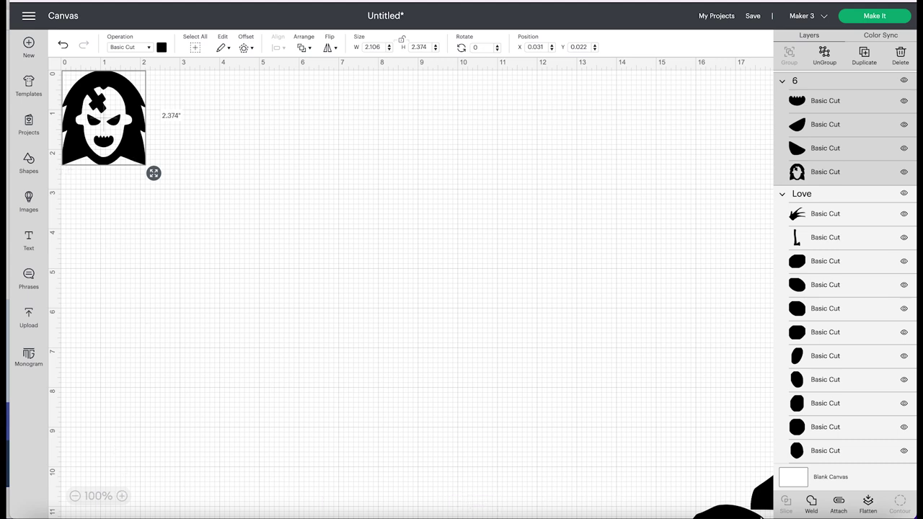
left_click(74, 496)
Step: Move the Michael Myers image into the top-left corner, shifting Chucky aside, and zoom to 100%
left_click(74, 496)
left_click(507, 201)
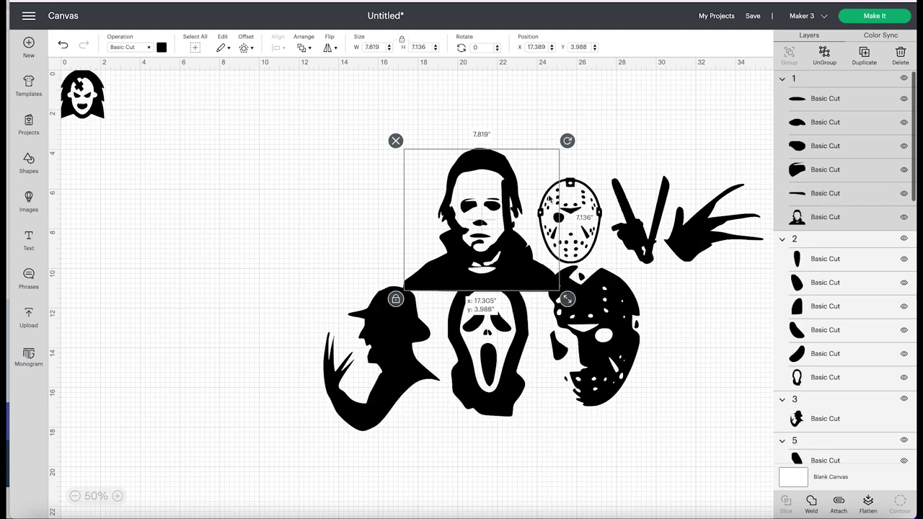
left_click_drag(507, 201, 249, 146)
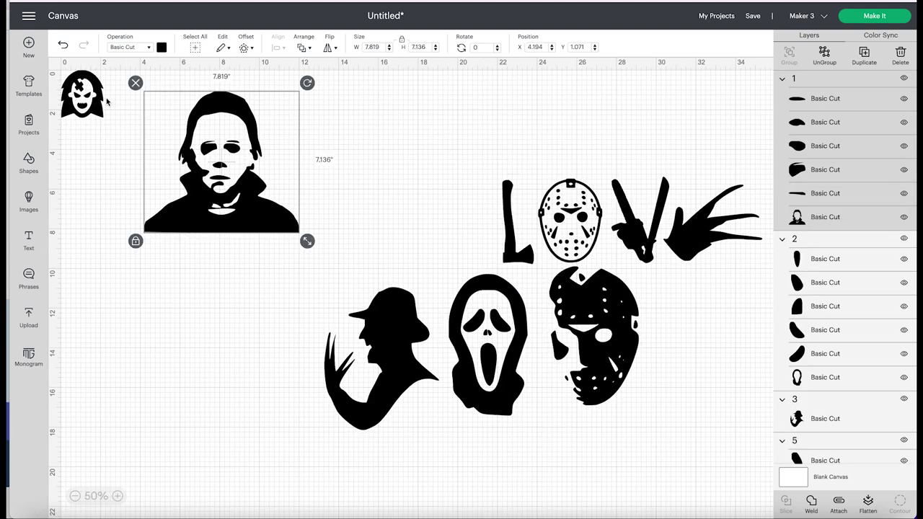
left_click_drag(99, 99, 373, 131)
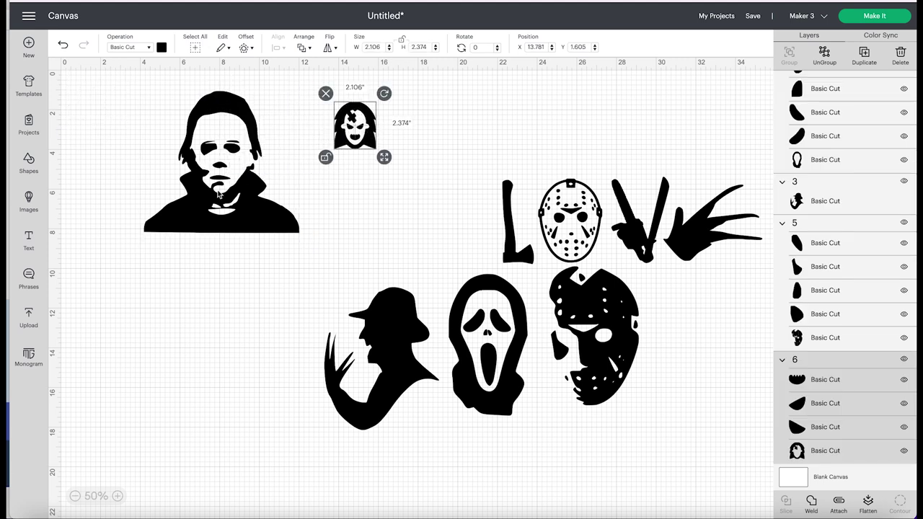
left_click(117, 496)
left_click(120, 497)
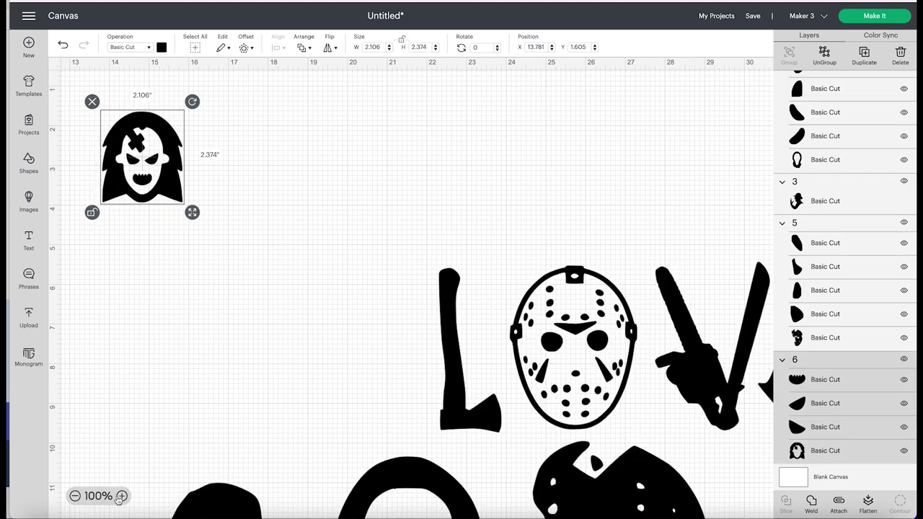
scroll(194, 357, "left", 5)
left_click_drag(359, 306, 232, 303)
left_click_drag(187, 360, 153, 344)
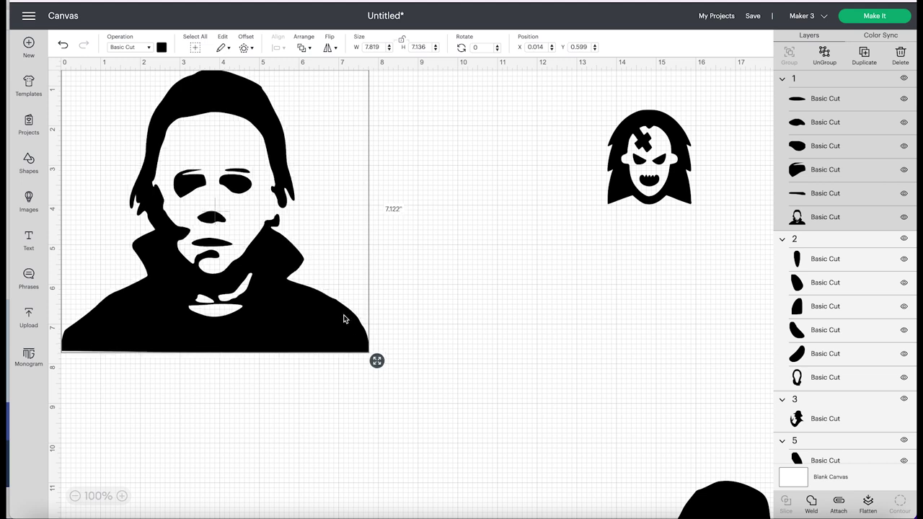
Step: Shrink Myers to 2.11 by 1.997 inches and place it beside Chucky
left_click_drag(380, 362, 158, 156)
left_click_drag(112, 122, 534, 162)
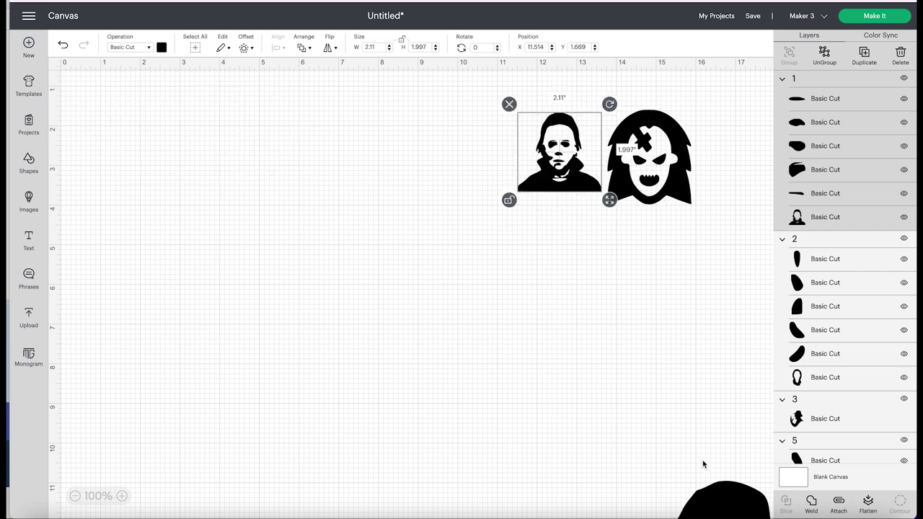
left_click(75, 495)
Step: Marquee-select the overlapping image pile and shrink it to about 3.4 inches tall
left_click(75, 495)
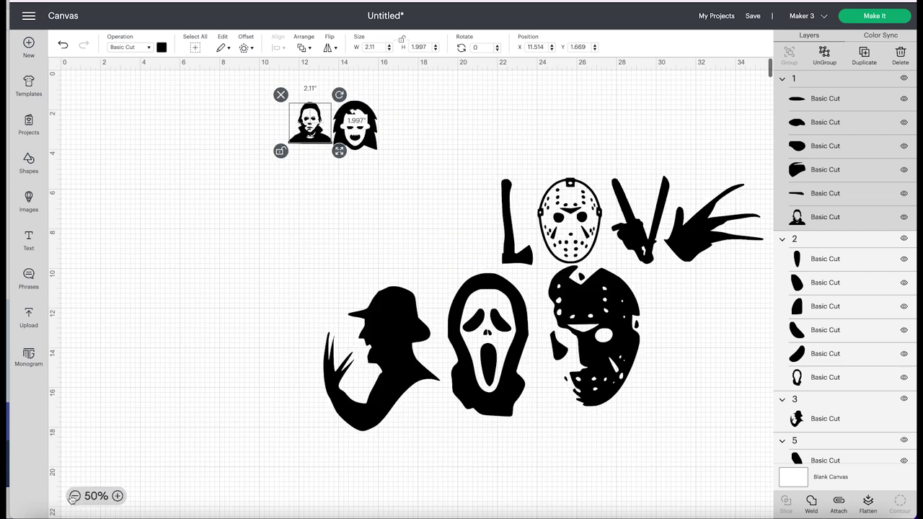
left_click(75, 496)
left_click(394, 235)
left_click_drag(281, 211, 226, 208)
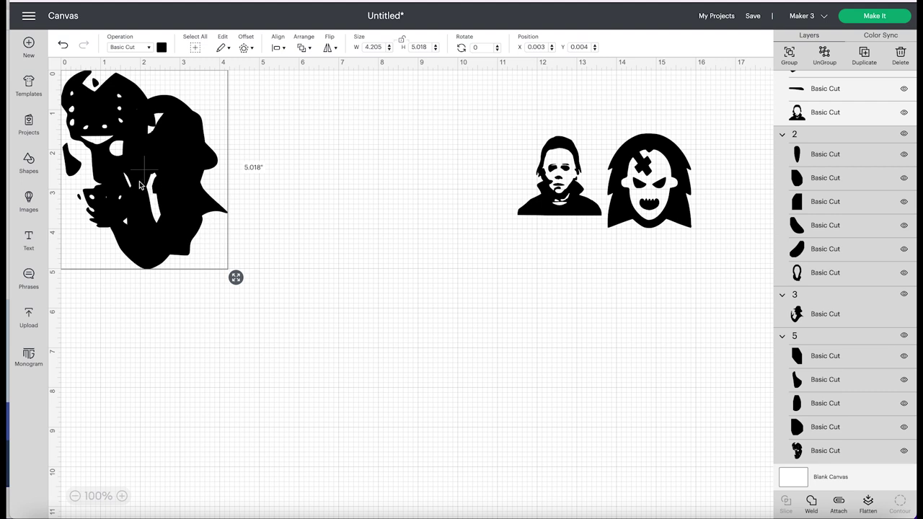
left_click(221, 318)
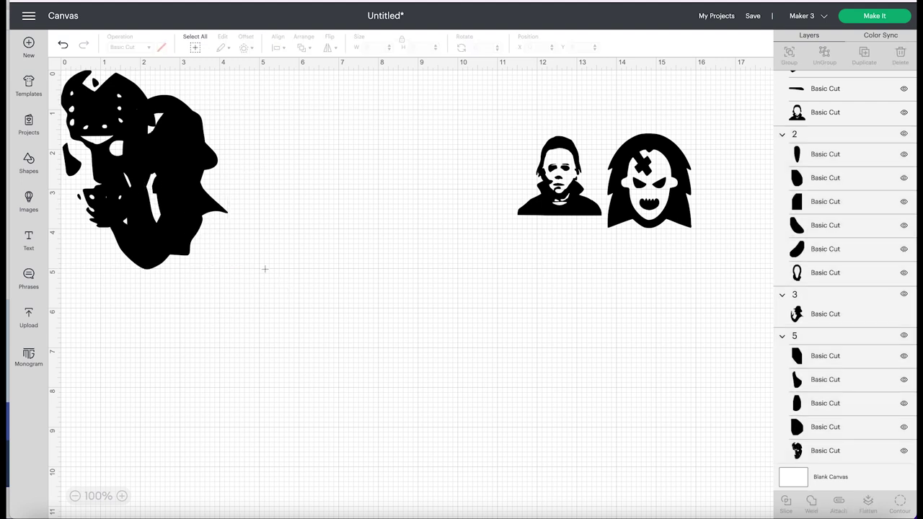
left_click_drag(289, 283, 99, 104)
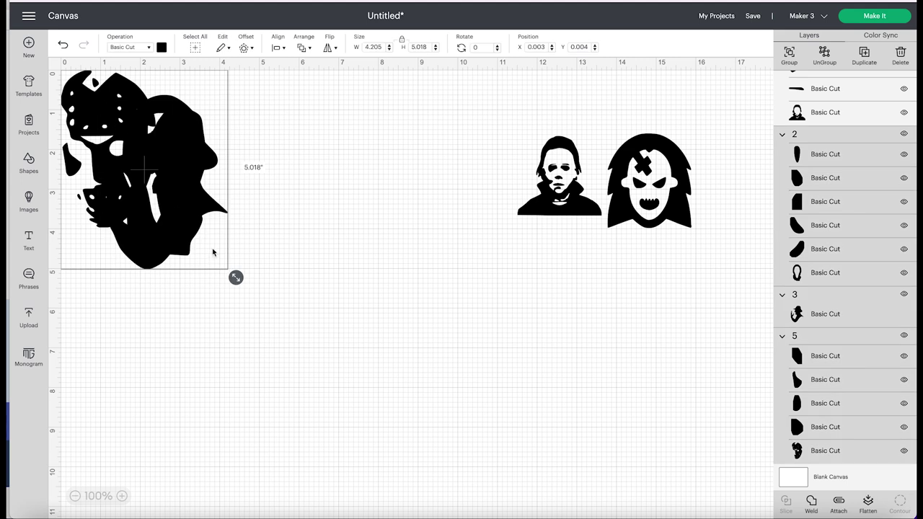
mouse_move(140, 246)
left_mouse_down()
mouse_move(153, 245)
mouse_move(145, 242)
left_mouse_up()
left_click_drag(234, 277, 155, 174)
left_click(159, 217)
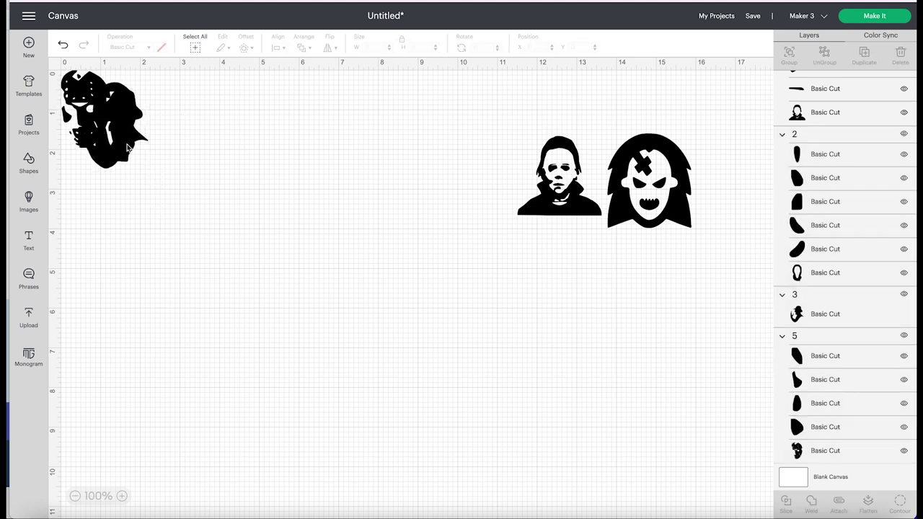
Step: Spread Ghostface, Jason and Freddy apart, sizing Freddy to 2.079 by 2.625 and Jason about 2.5 inches
left_click_drag(143, 124, 307, 155)
left_click_drag(93, 122, 91, 101)
left_click_drag(132, 156, 152, 173)
left_click_drag(133, 126, 493, 198)
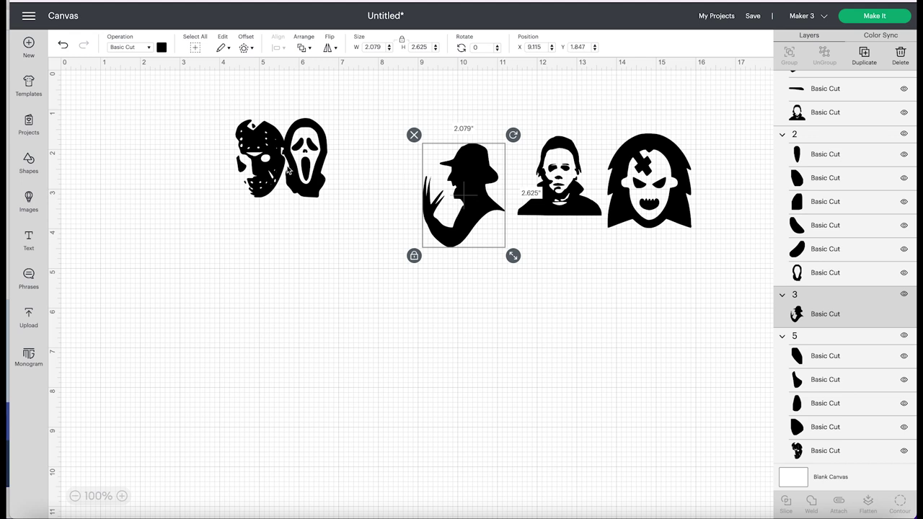
left_click(258, 166)
left_click_drag(258, 165, 90, 124)
left_click_drag(118, 156, 146, 178)
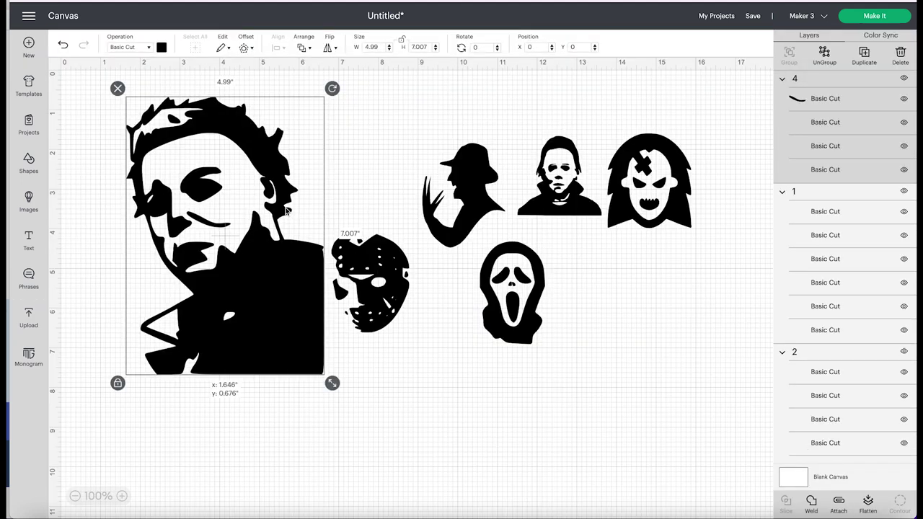
Step: Resize the large Myers portrait to 1.948 by 2.479 inches and set it under the Scream mask
left_click(118, 383)
left_click_drag(269, 349, 235, 348)
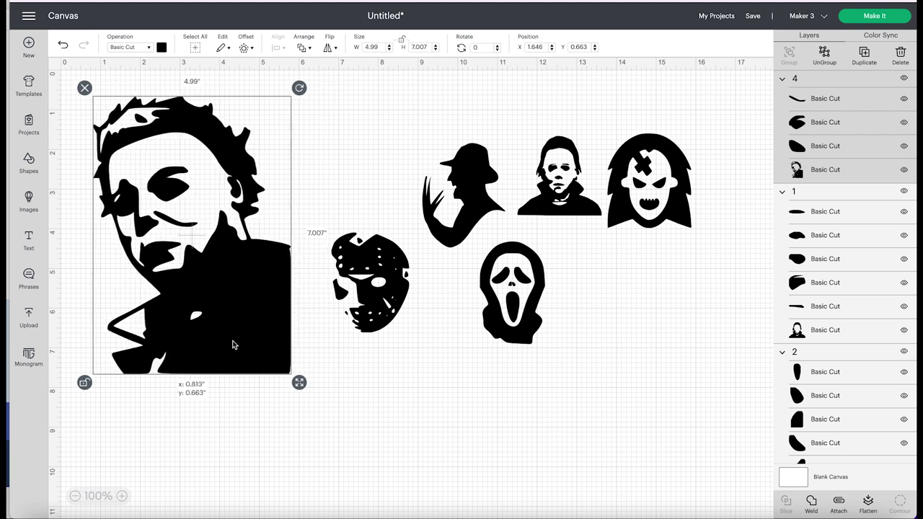
left_click_drag(287, 381, 222, 284)
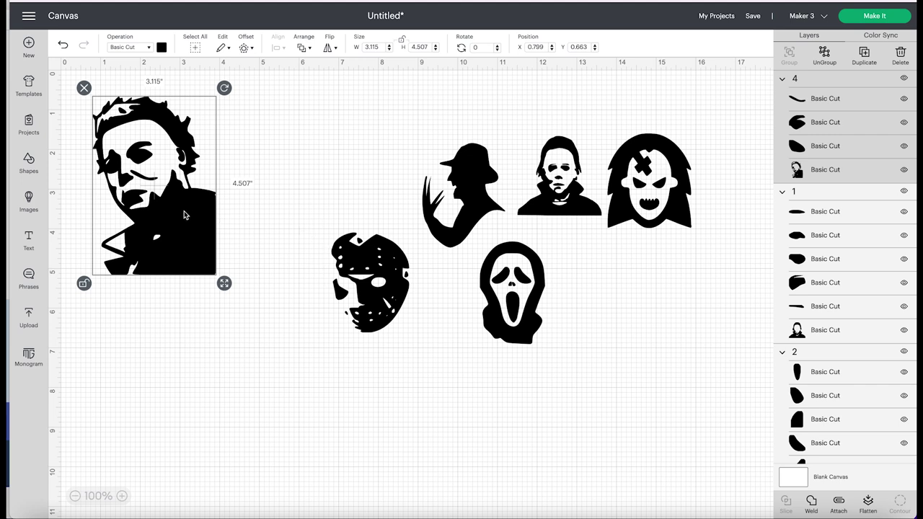
left_click_drag(183, 215, 149, 185)
left_click_drag(195, 260, 151, 180)
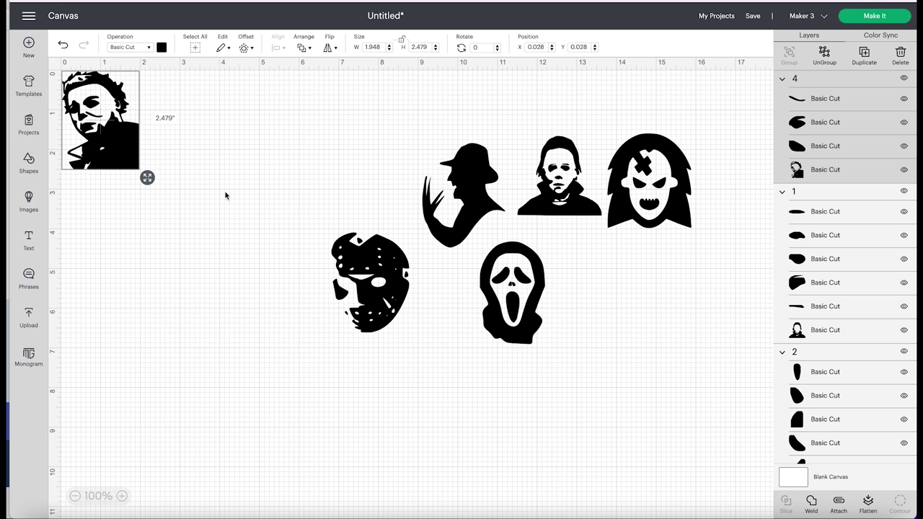
left_click_drag(113, 149, 480, 412)
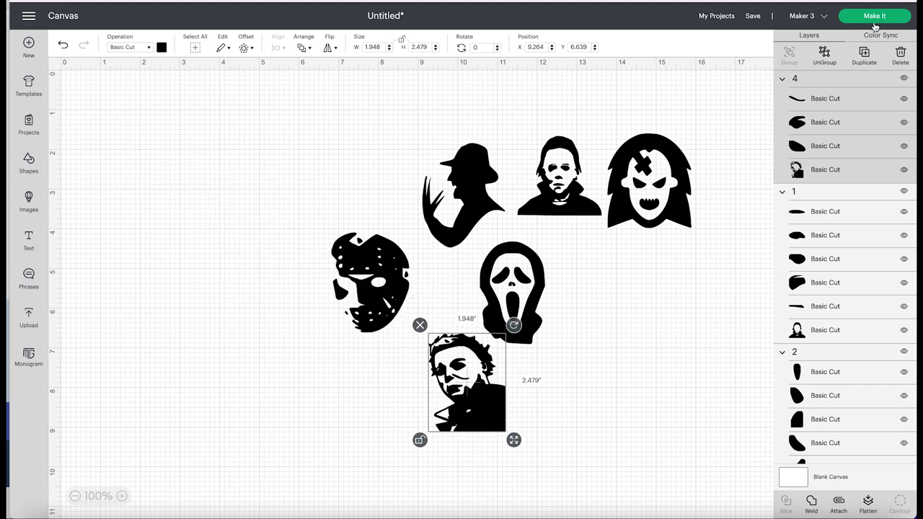
Step: Select Chucky and the Myers portrait in the Layers panel, then choose Make It
left_click(621, 268)
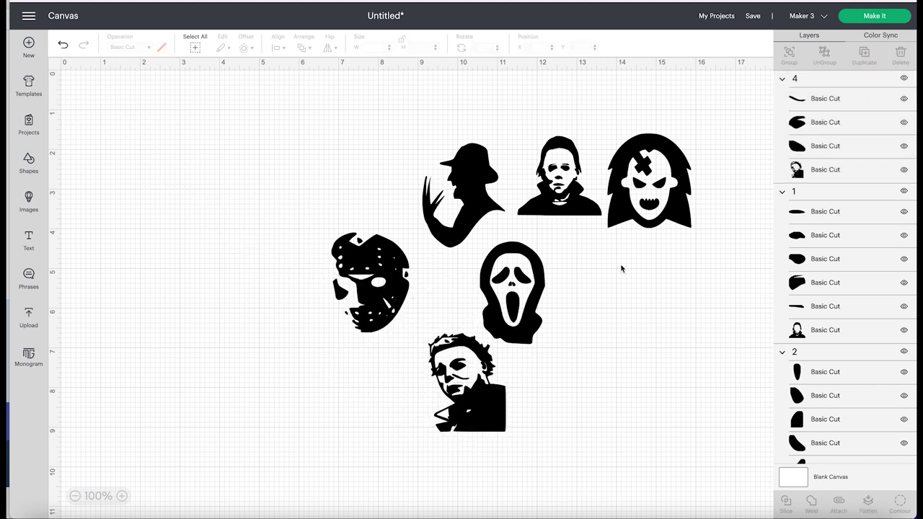
left_click(639, 168)
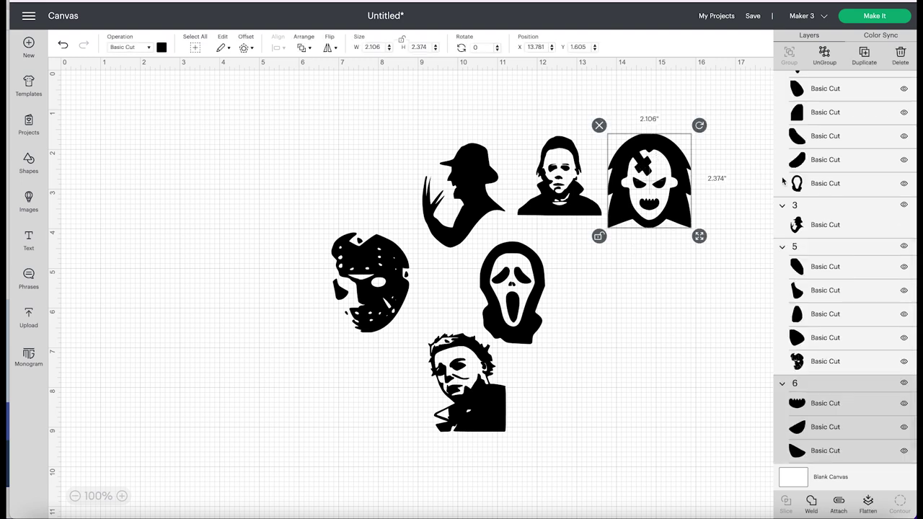
scroll(784, 162, "up", 5)
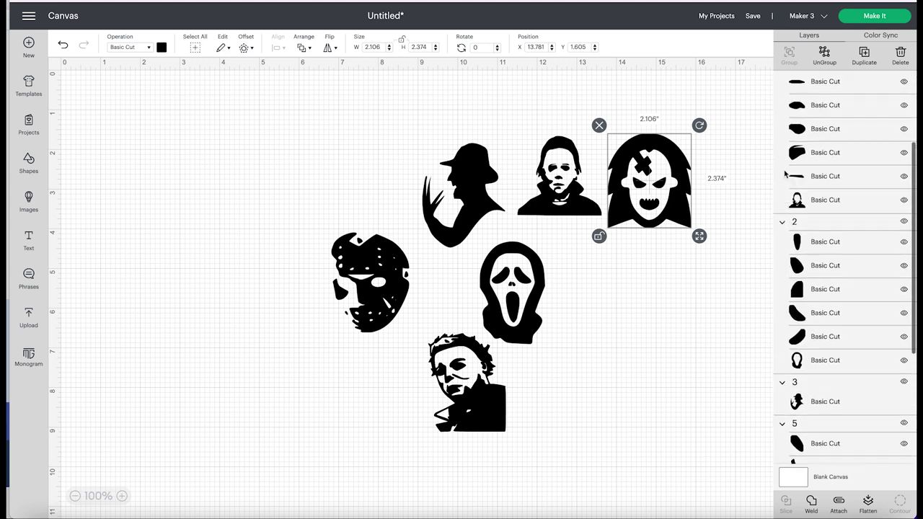
scroll(785, 173, "up", 2)
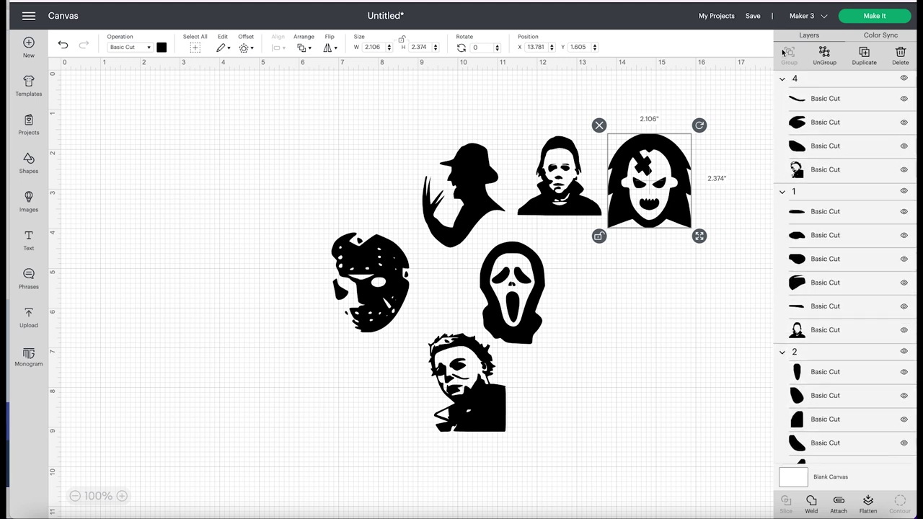
left_click(802, 85)
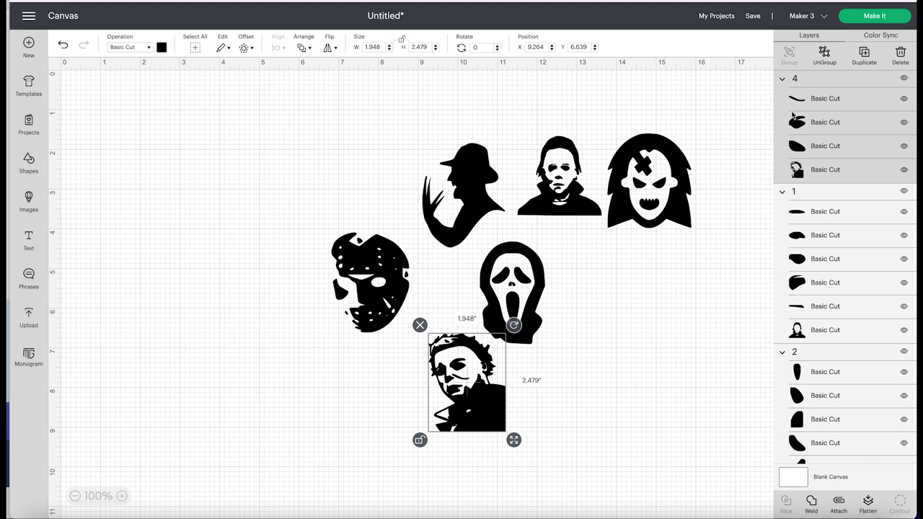
left_click(861, 21)
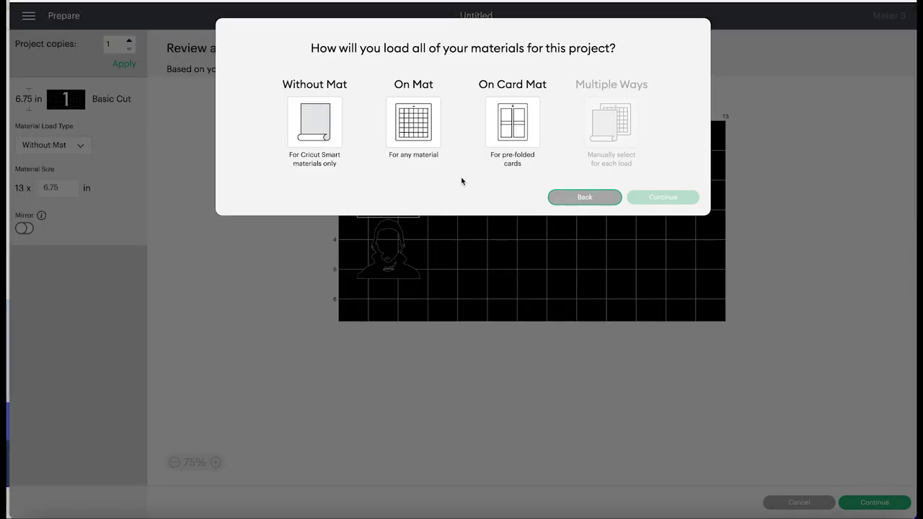
Step: Choose Without Mat loading, review the cut layout, and cancel back to the canvas
left_click(401, 132)
left_click(319, 134)
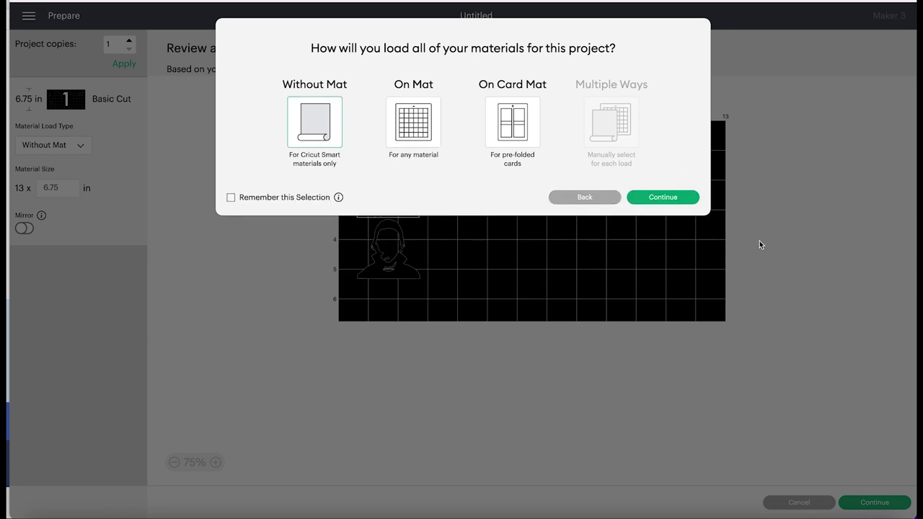
left_click(685, 197)
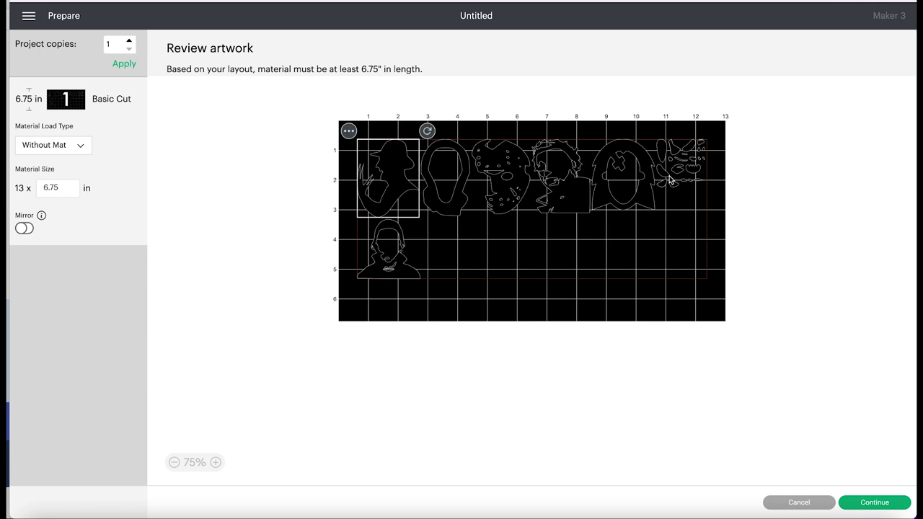
left_click(796, 502)
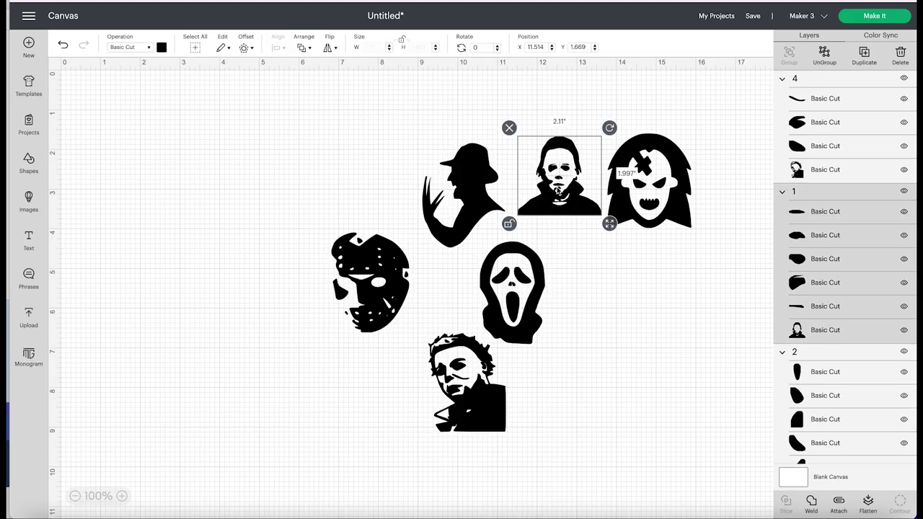
Step: Weld the Michael Myers, Chucky and Scream faces into single shapes, nudging them into place
left_click(811, 509)
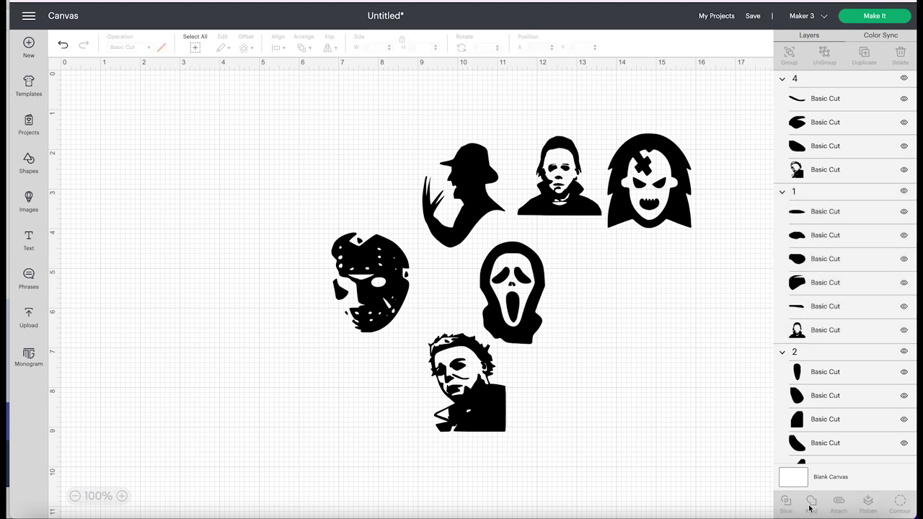
left_click_drag(589, 189, 582, 147)
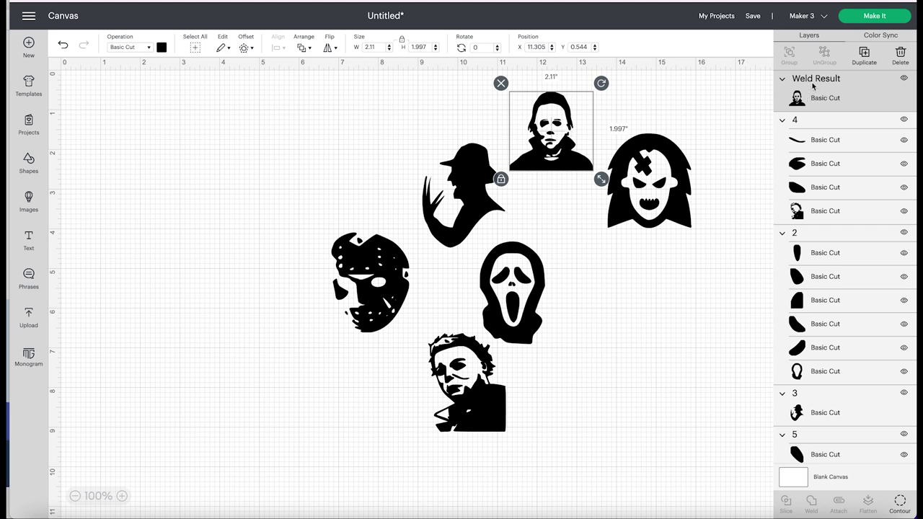
left_click(652, 188)
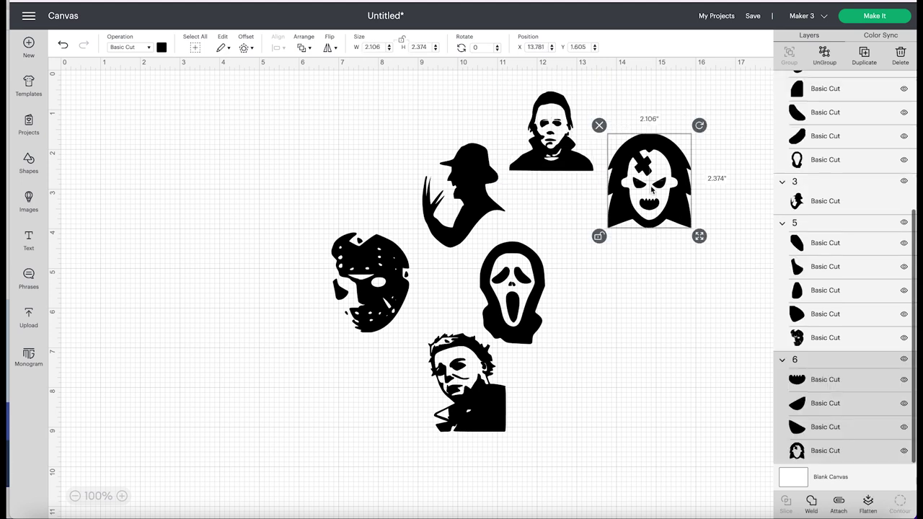
left_click(814, 503)
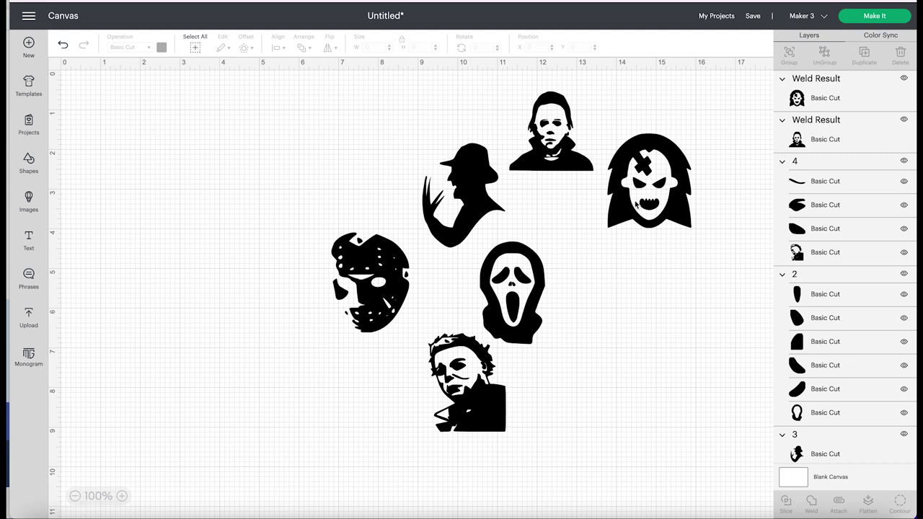
left_click_drag(636, 206, 636, 171)
left_click(513, 288)
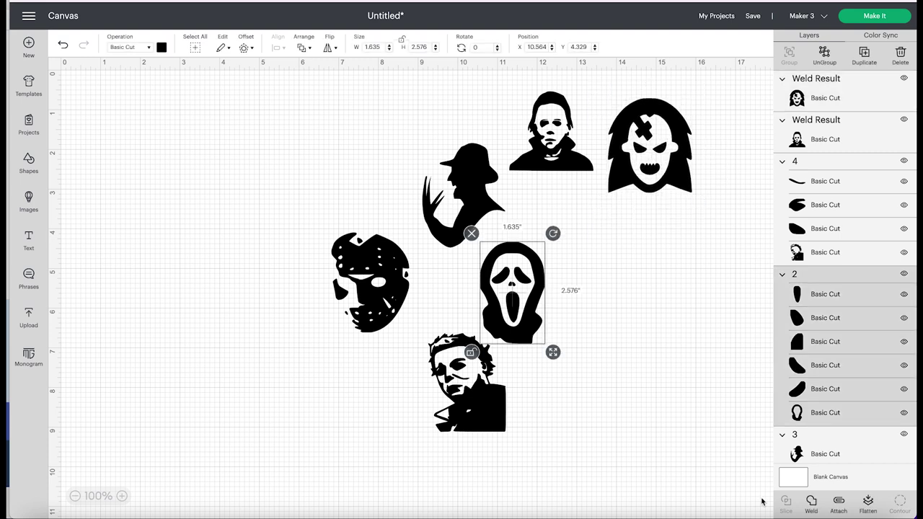
left_click(772, 497)
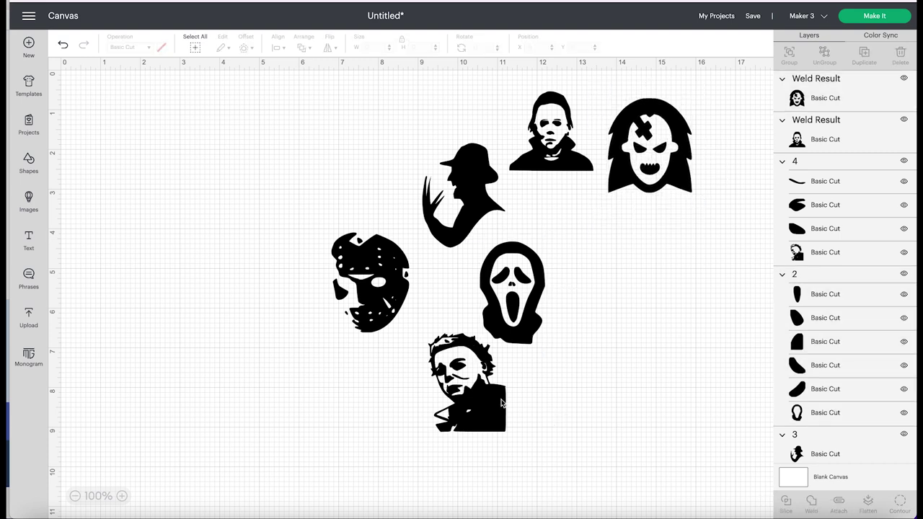
left_click_drag(472, 183, 470, 174)
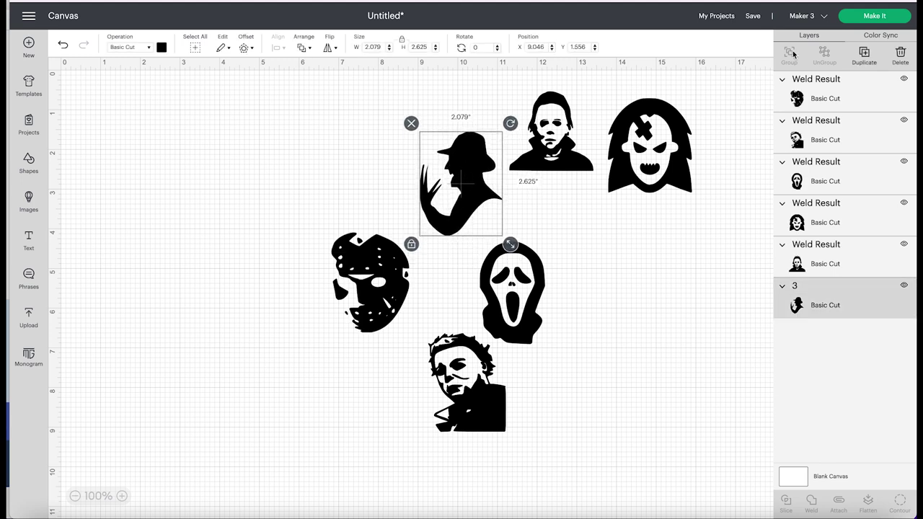
Step: Send the welded silhouettes to Make It without a mat and accept the artwork layout
left_click(870, 17)
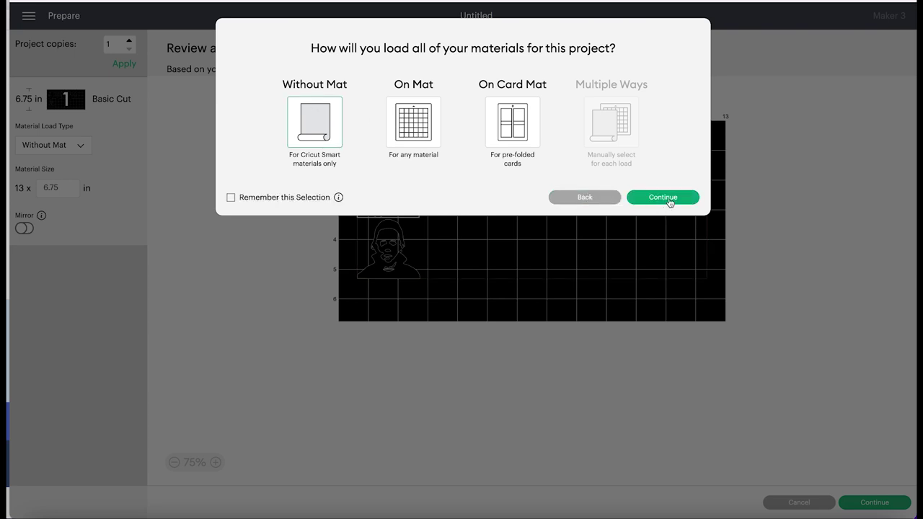
left_click(669, 202)
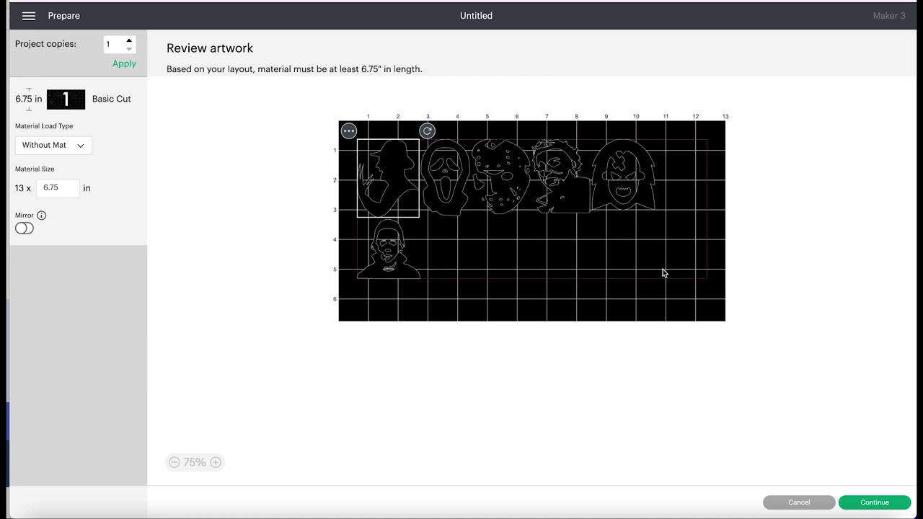
left_click(866, 501)
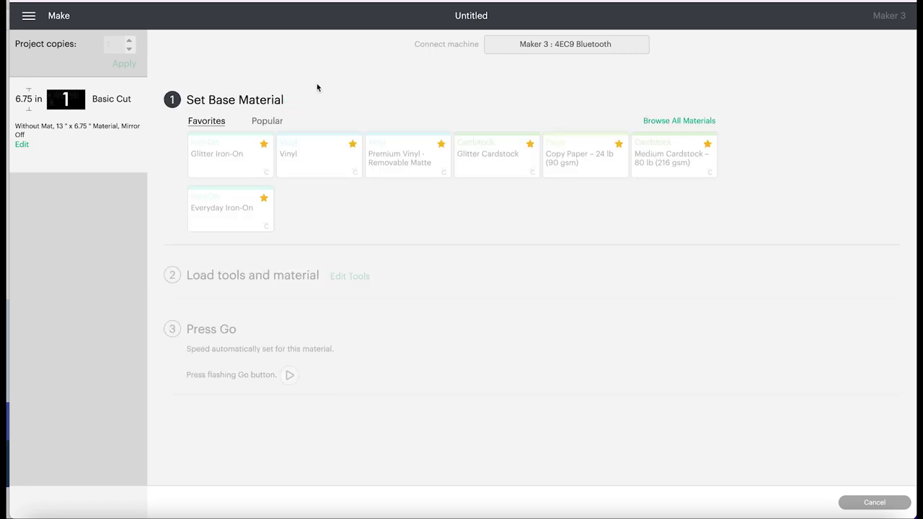
Step: Search all materials for 'vinyl' and choose Smart Vinyl – Permanent as the base material
left_click(694, 124)
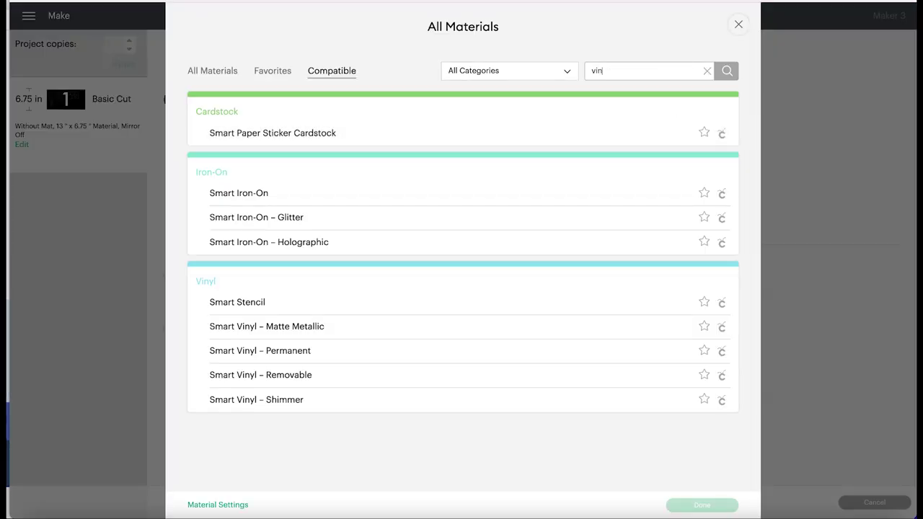
type("vinyl")
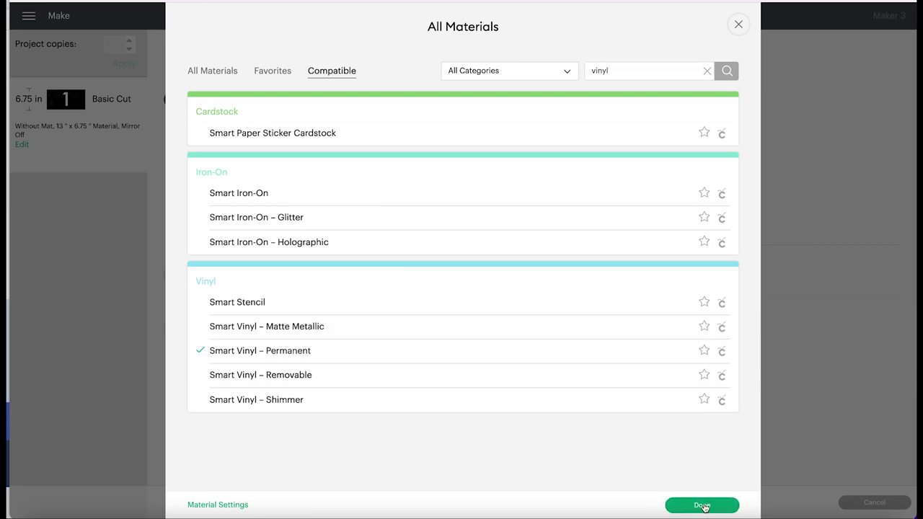
left_click(701, 506)
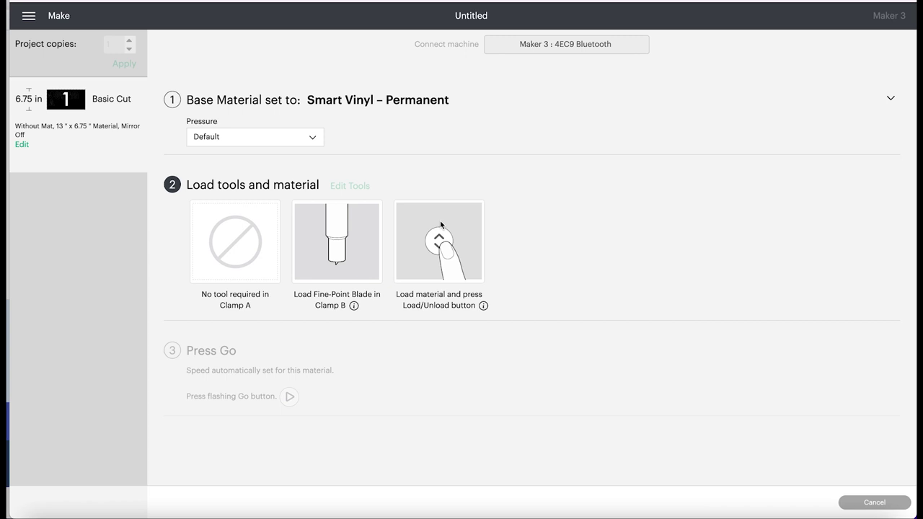